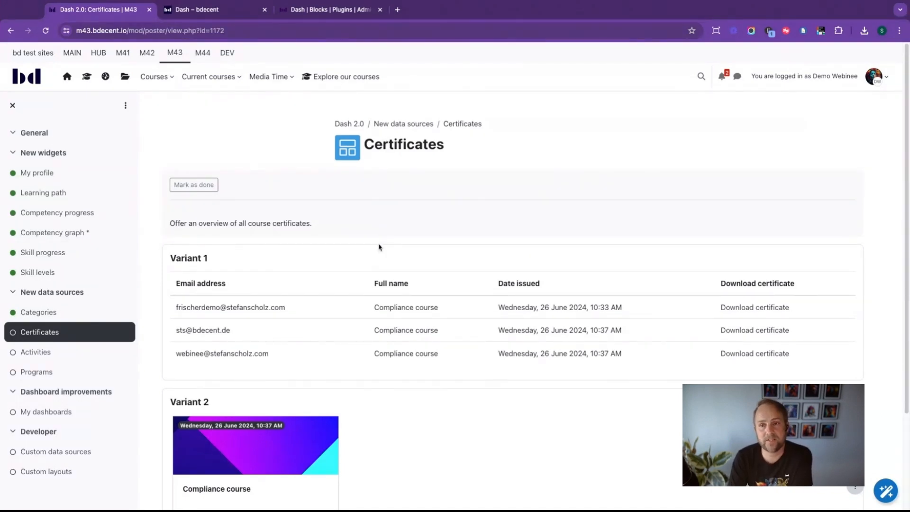
# Examine the Variant 1 certificate table and the Variant 2 certificate card on the Certificates page
pyautogui.scroll(-3, 349, 301)
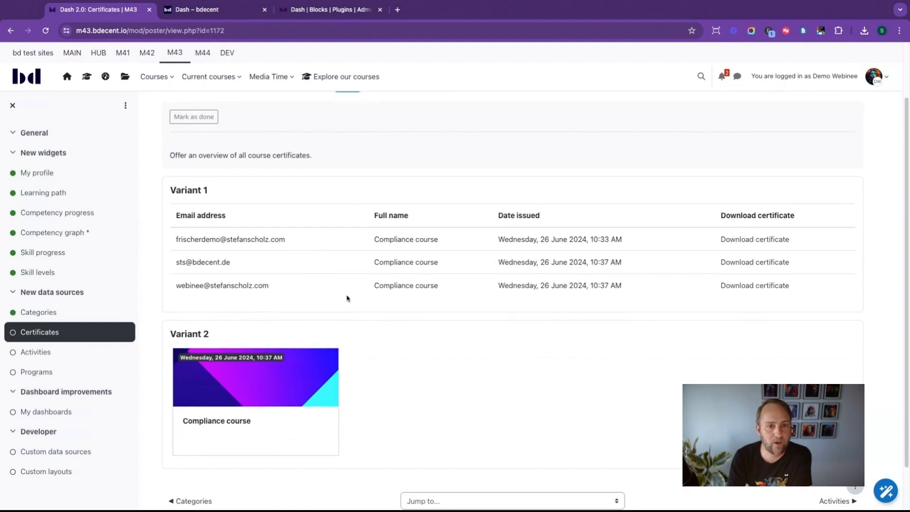
pyautogui.scroll(1, 347, 299)
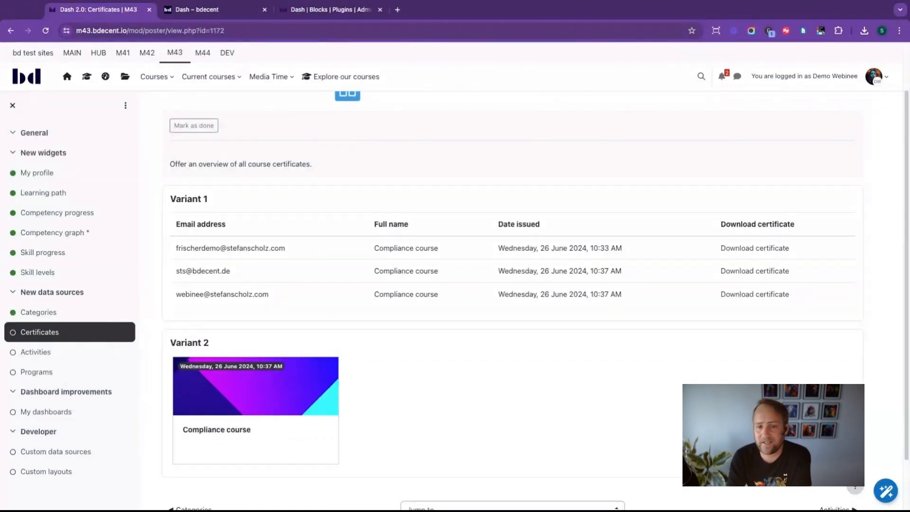
pyautogui.scroll(1, 513, 300)
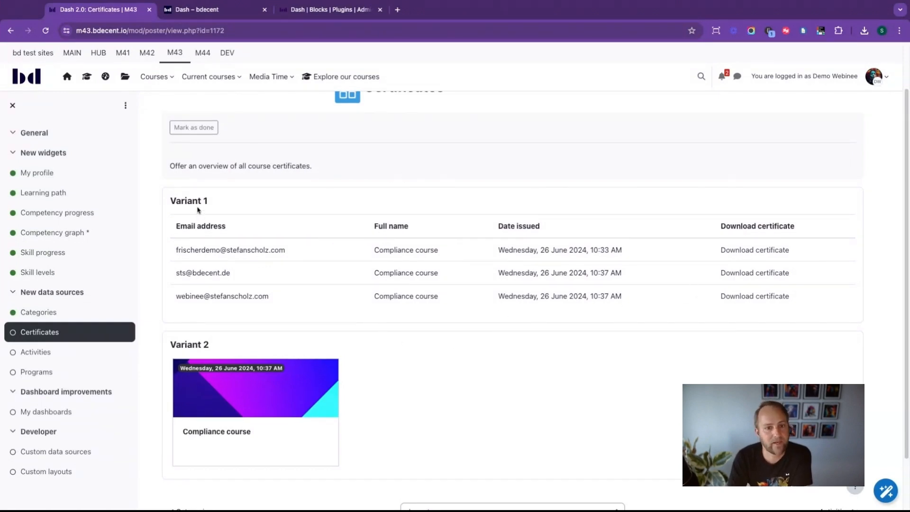
pyautogui.moveTo(171, 201); pyautogui.dragTo(441, 298)
pyautogui.click(355, 285)
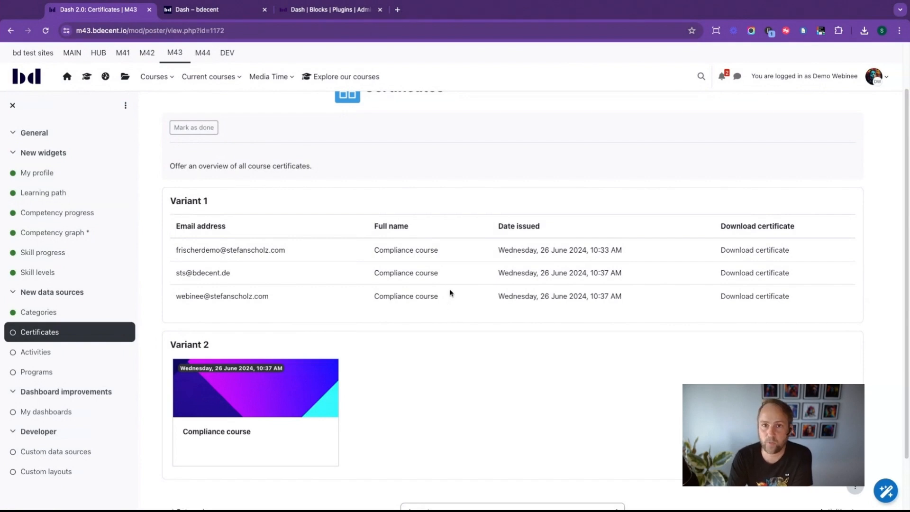
pyautogui.scroll(-2, 451, 317)
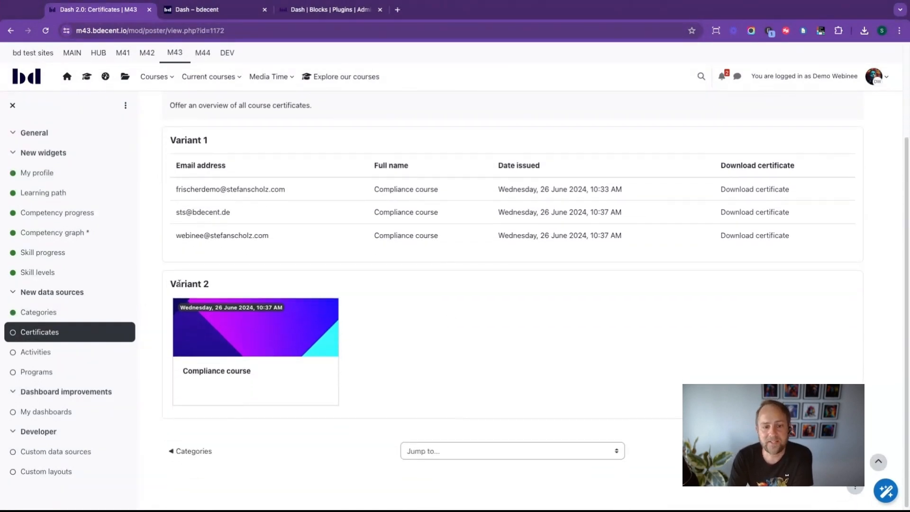
pyautogui.moveTo(172, 282)
pyautogui.mouseDown()
pyautogui.moveTo(228, 348)
pyautogui.moveTo(172, 283)
pyautogui.mouseUp()
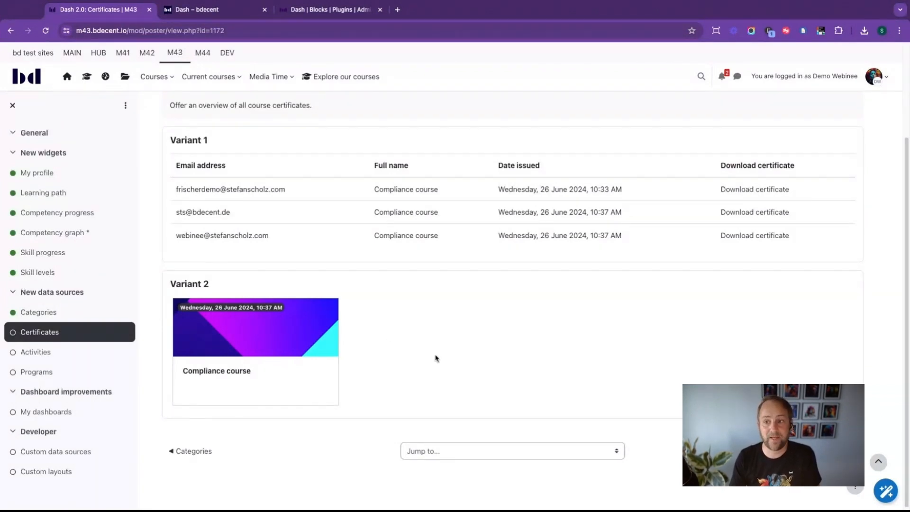
pyautogui.scroll(3, 435, 332)
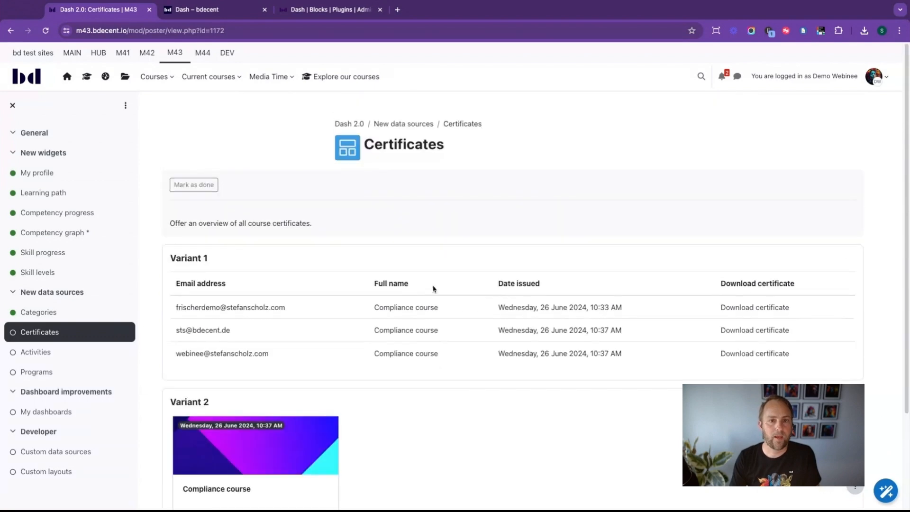
# View the dashboard management page and the blank dashboard creation form on the Moodle demo site, then return to the Certificates page
pyautogui.click(348, 11)
pyautogui.scroll(10, 301, 110)
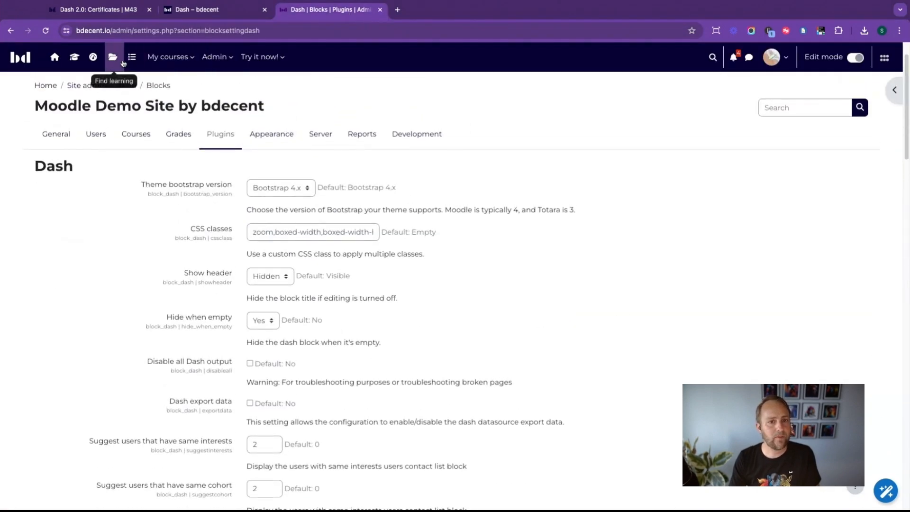
pyautogui.click(214, 57)
pyautogui.click(246, 136)
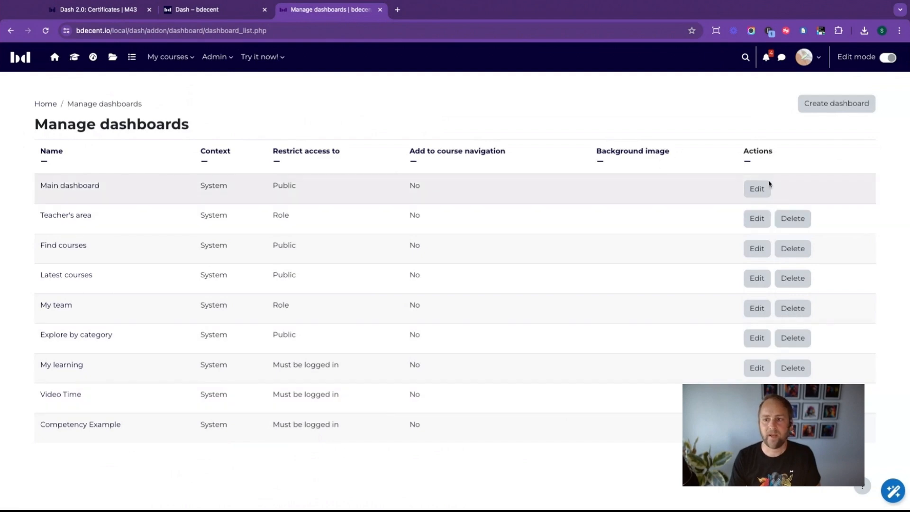
pyautogui.click(822, 104)
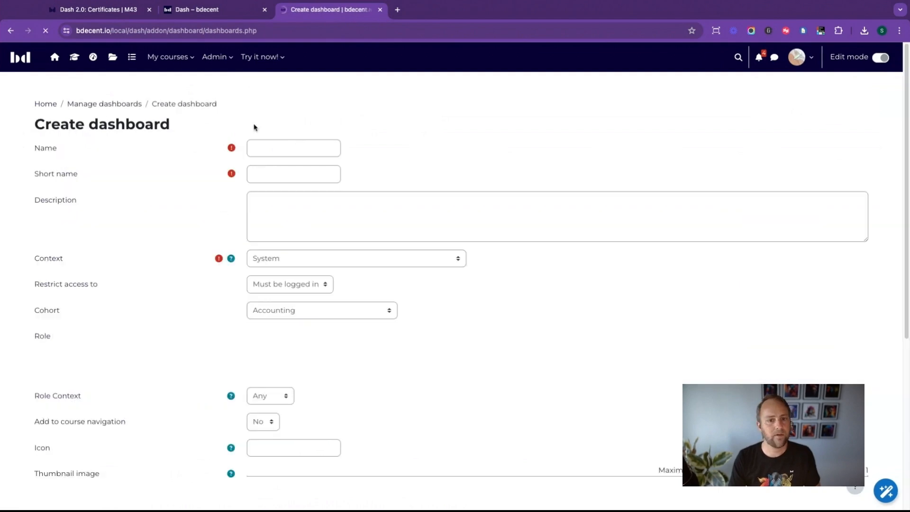
pyautogui.middleClick(332, 10)
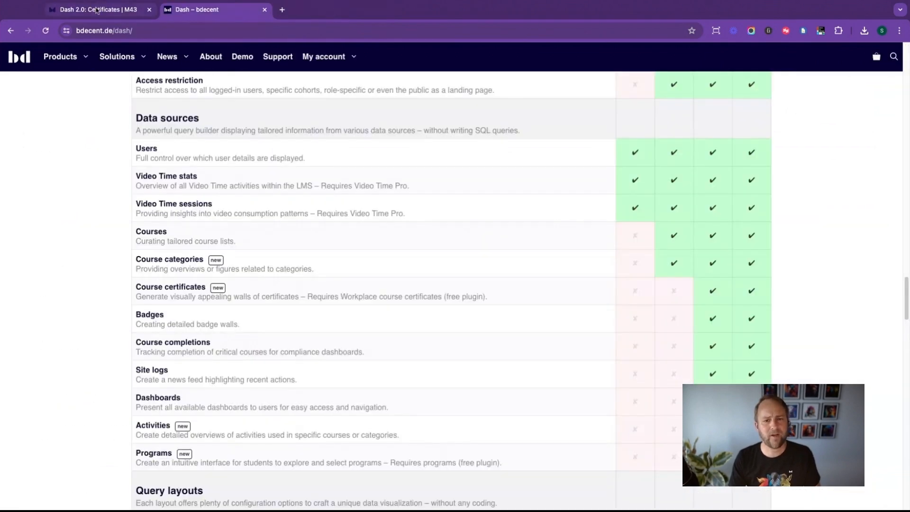
pyautogui.click(95, 8)
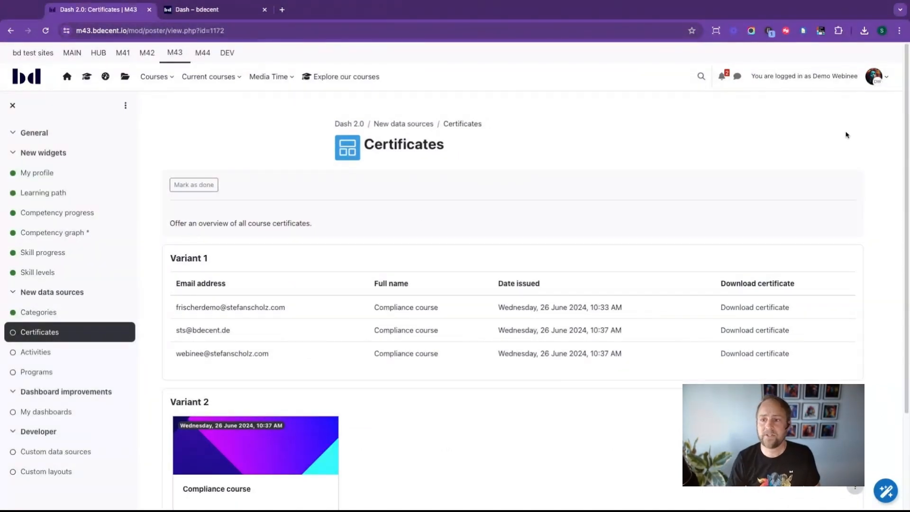
# Log out of the demo account and log in to the site with the saved administrator credentials
pyautogui.click(874, 77)
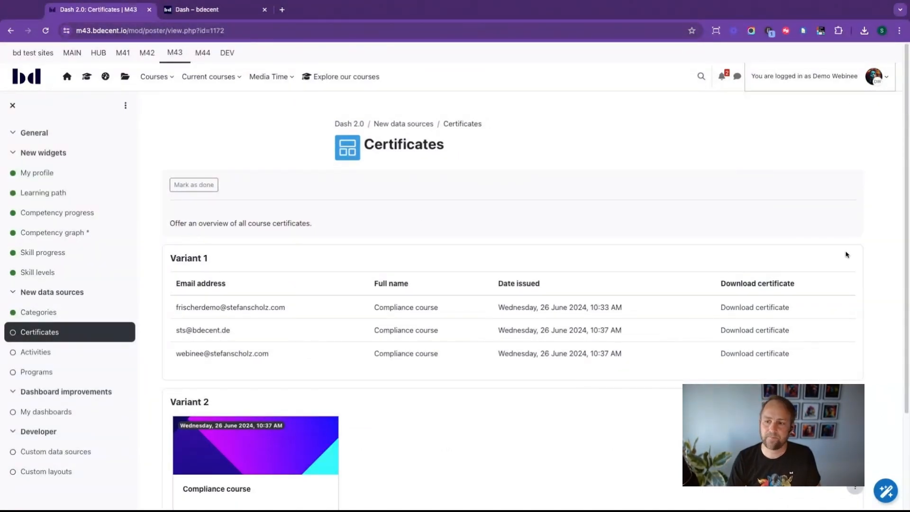
pyautogui.click(806, 258)
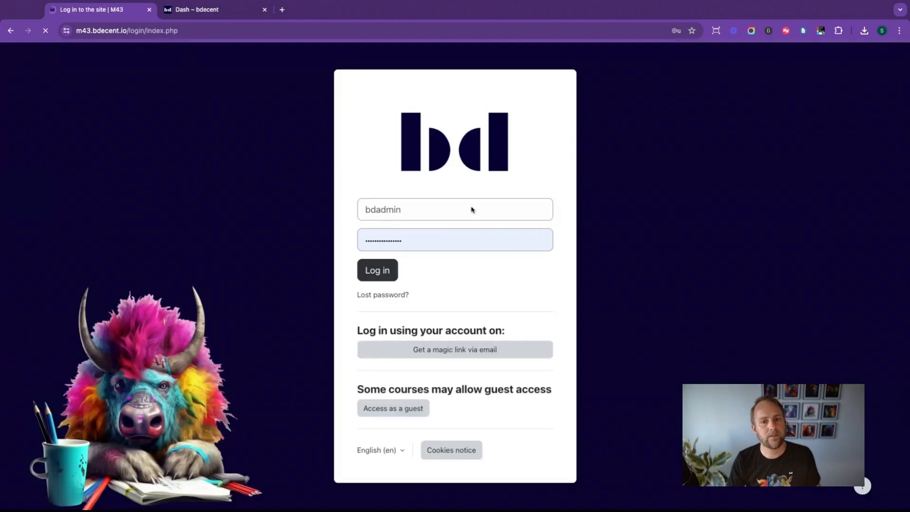
pyautogui.click(377, 275)
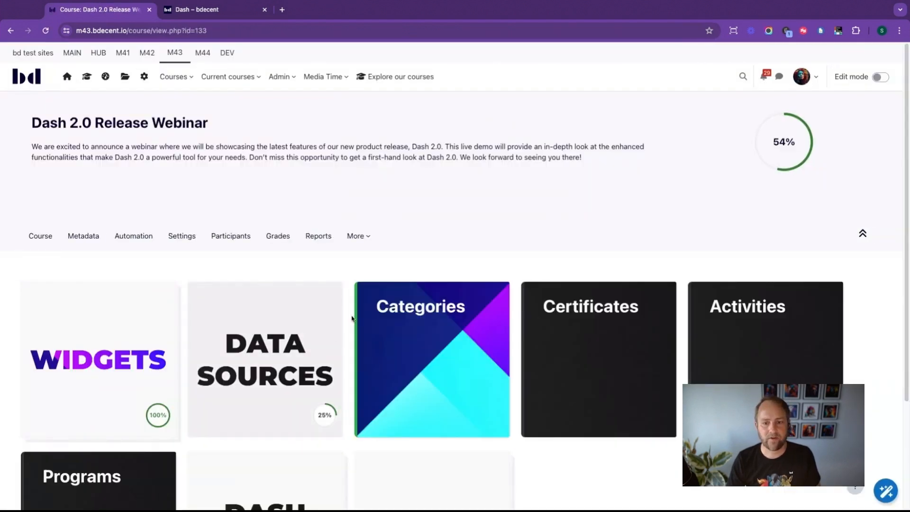
# Open the Certificates activity from the Dash 2.0 Release Webinar course and turn on edit mode
pyautogui.scroll(-3, 455, 275)
pyautogui.click(577, 195)
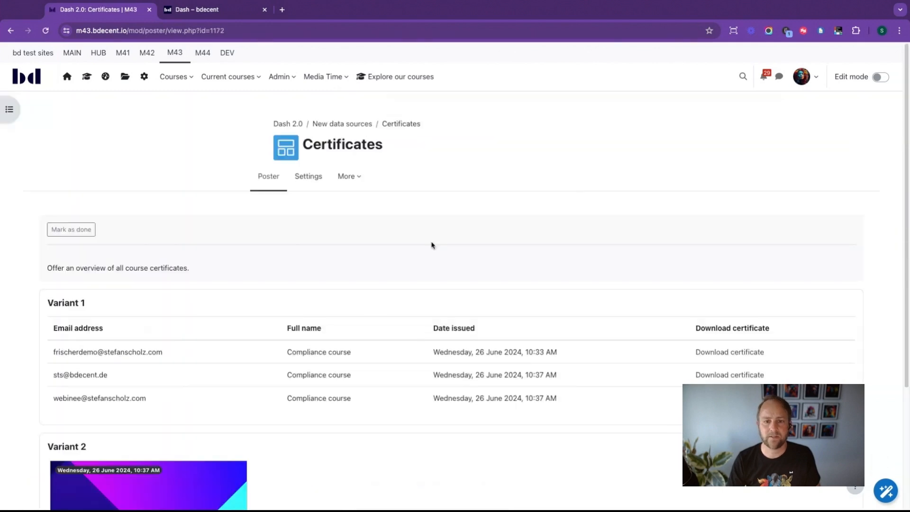
pyautogui.click(880, 77)
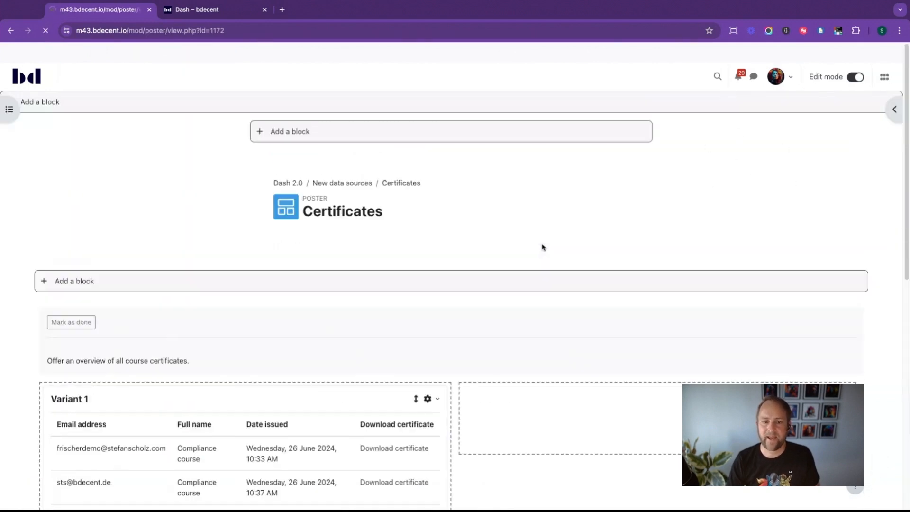
# Review the data source, layout and field assignments in the Variant 2 block's preferences, then close them without saving
pyautogui.scroll(-5, 471, 268)
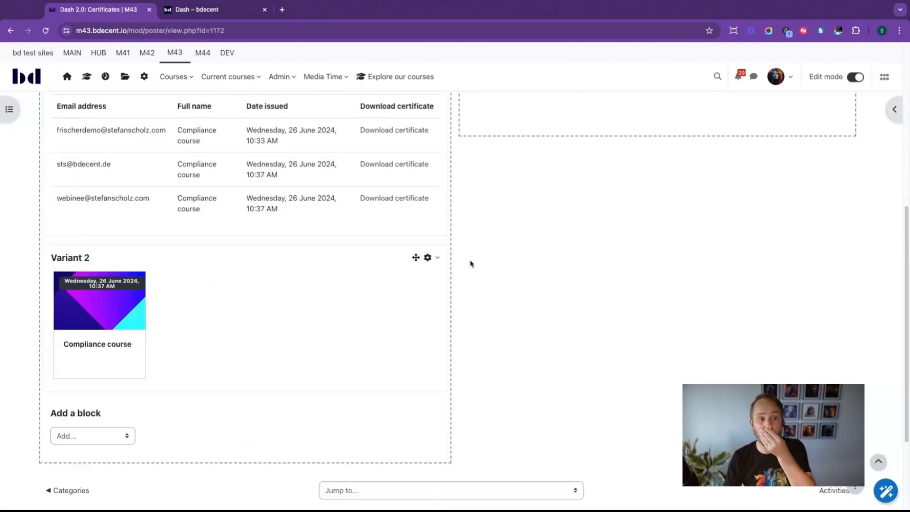
pyautogui.click(429, 258)
pyautogui.click(370, 291)
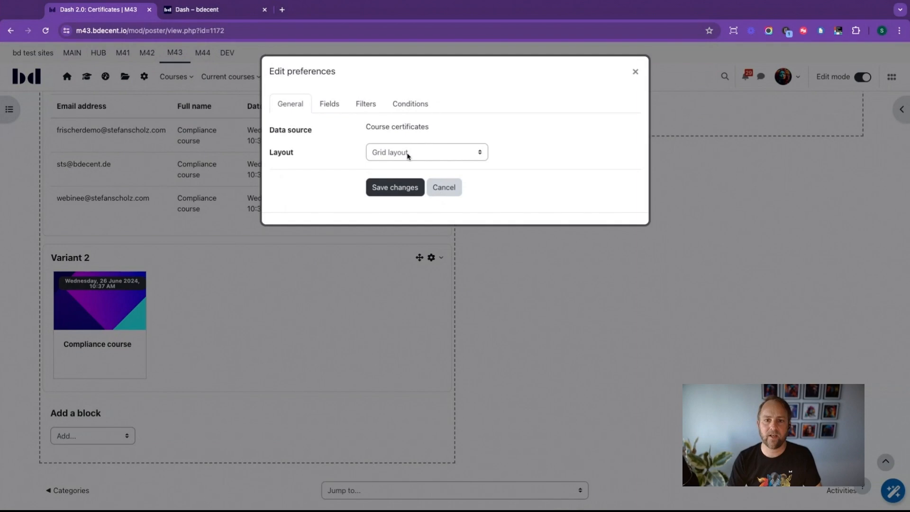
pyautogui.moveTo(439, 128); pyautogui.dragTo(360, 134)
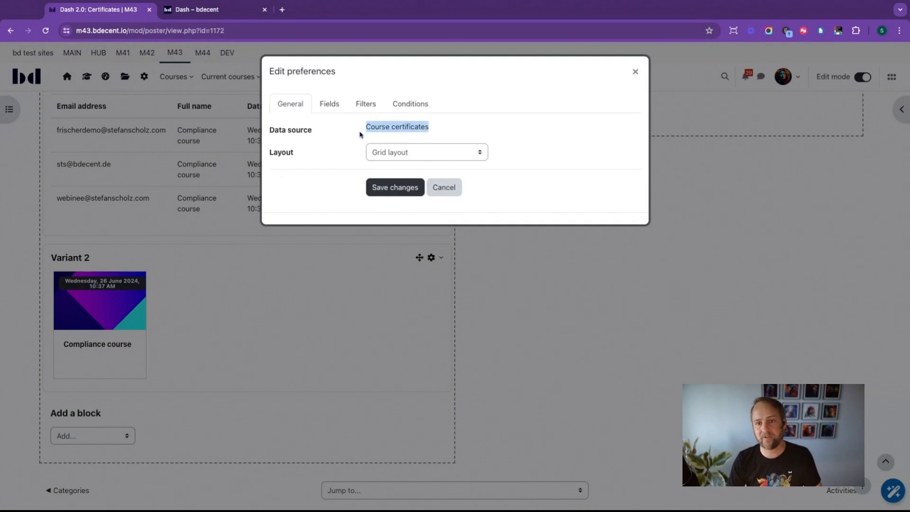
pyautogui.click(330, 104)
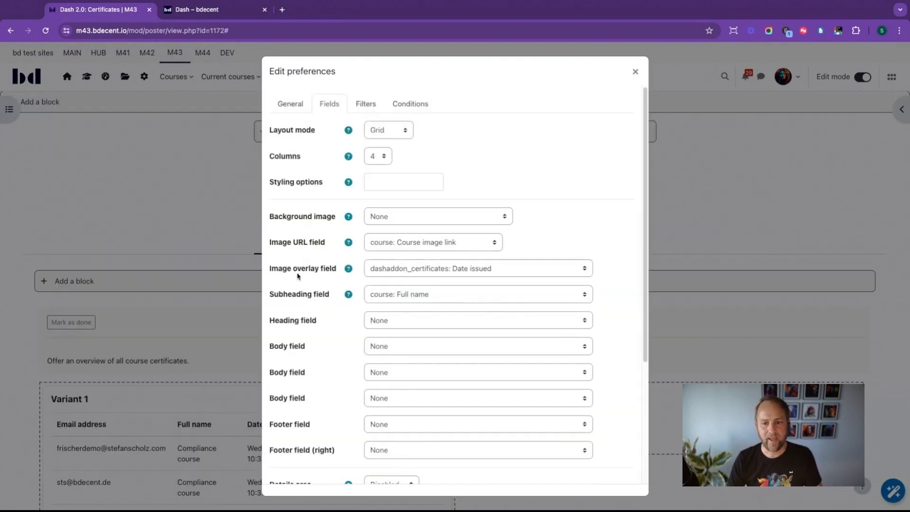
pyautogui.scroll(-4, 311, 264)
pyautogui.scroll(2, 446, 194)
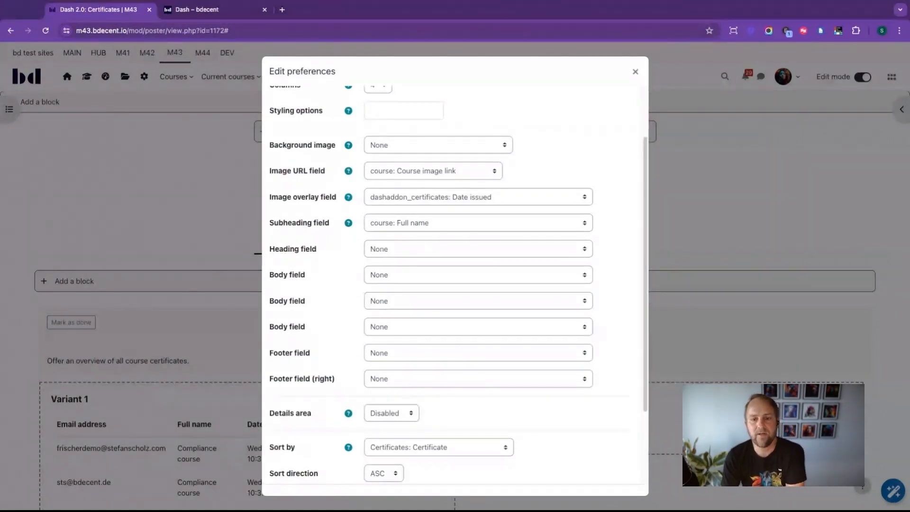
pyautogui.scroll(3, 439, 228)
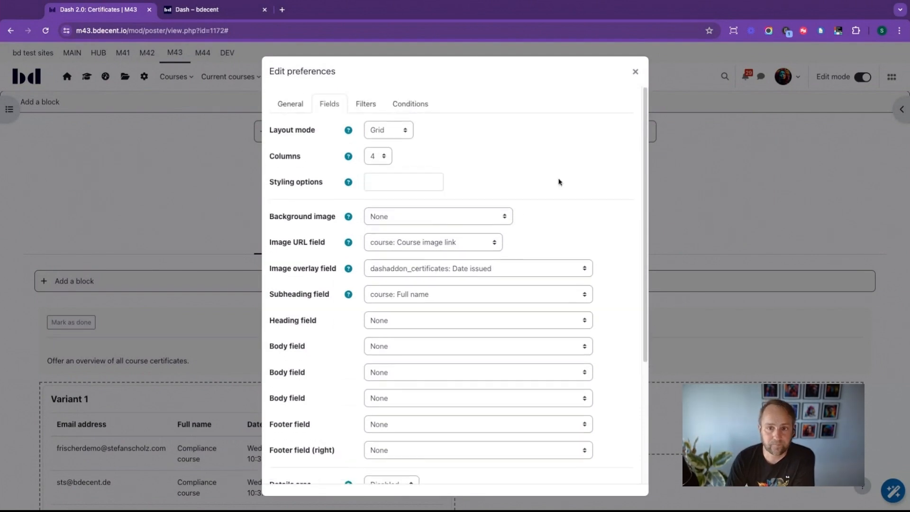
pyautogui.click(635, 71)
# Add a new Dash block below the Variant 2 block
pyautogui.scroll(-10, 344, 216)
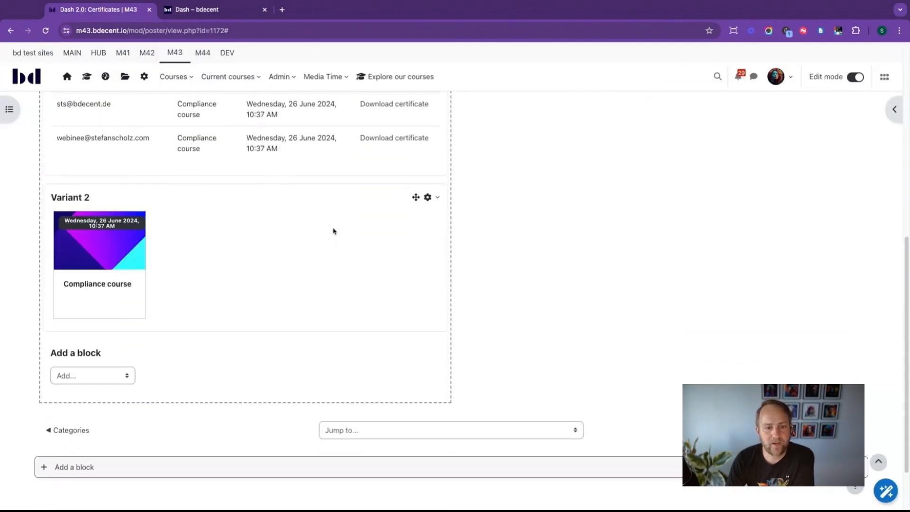
pyautogui.click(127, 314)
pyautogui.click(127, 313)
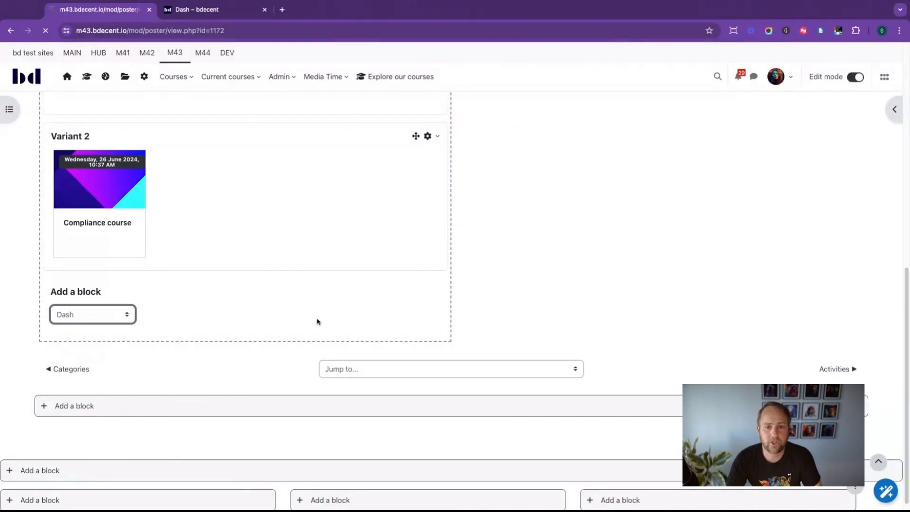
# Configure the new Dash block with the title "Variant 3" and Course certificates as its data source, and save it
pyautogui.scroll(-14, 373, 325)
pyautogui.scroll(4, 372, 325)
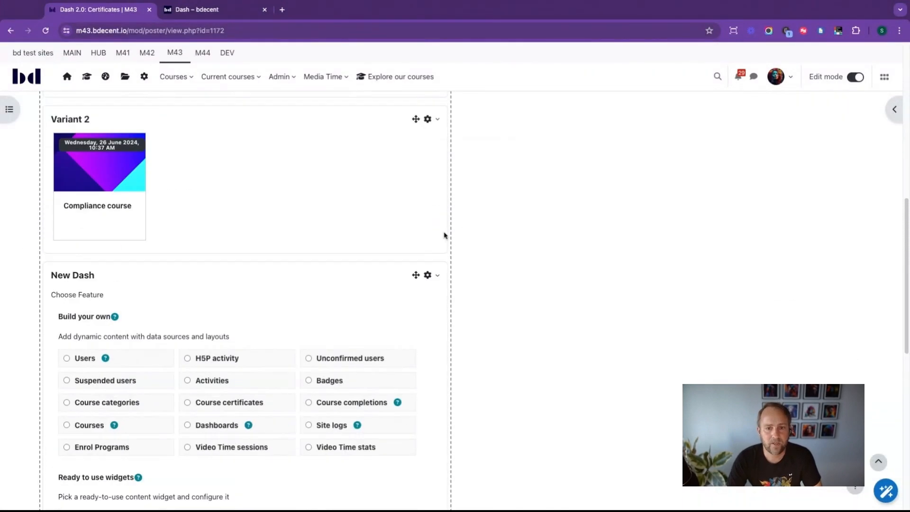
pyautogui.click(429, 274)
pyautogui.click(374, 293)
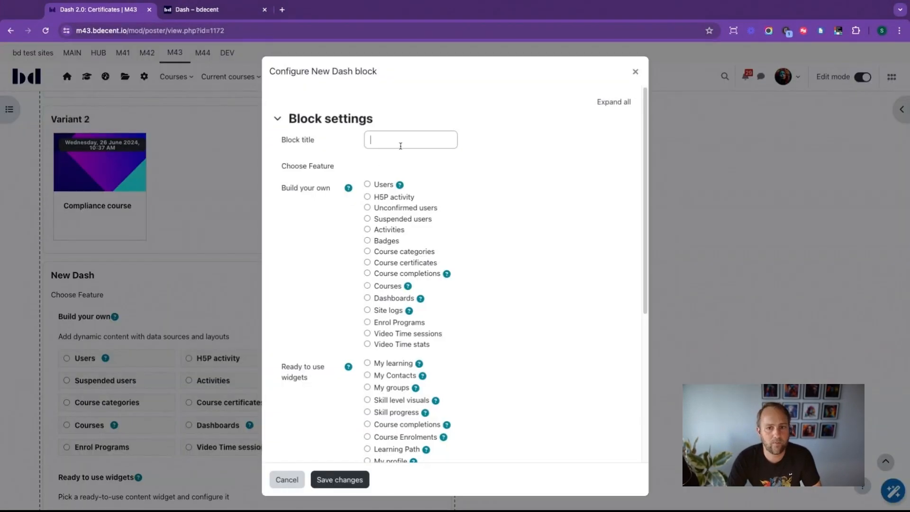
pyautogui.click(400, 145)
pyautogui.write('Variant 3')
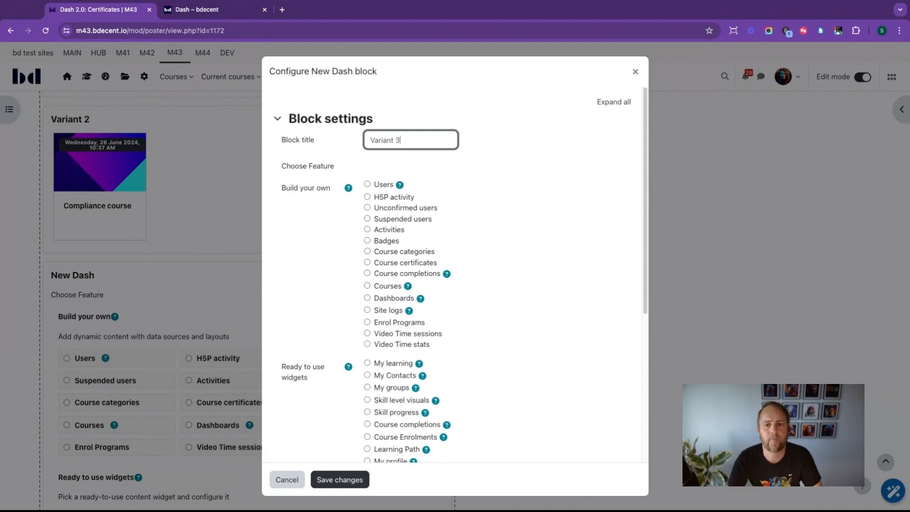
pyautogui.scroll(-1, 432, 260)
pyautogui.click(405, 259)
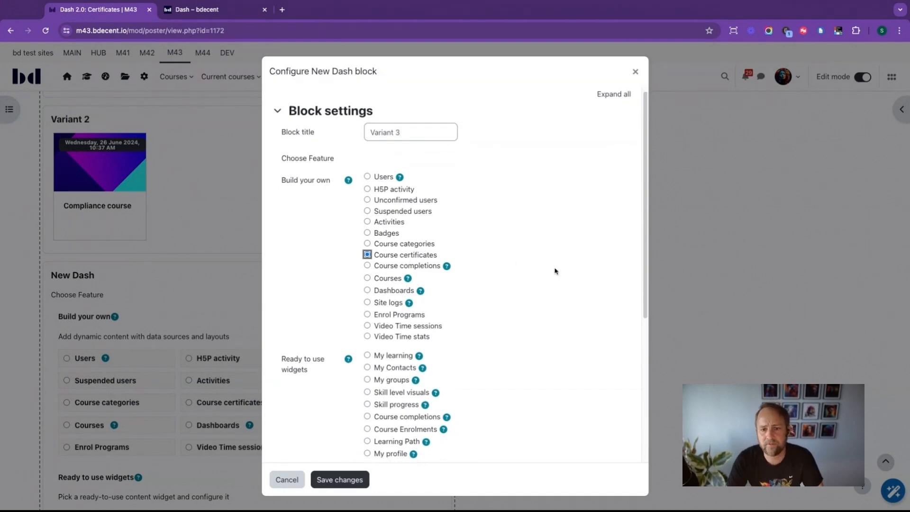
pyautogui.click(359, 480)
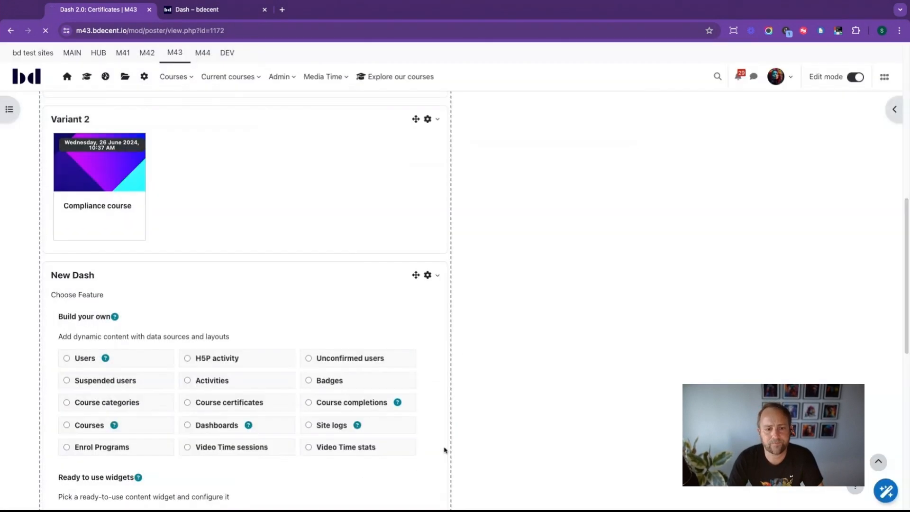
# Open the Variant 3 block's preferences and examine the available certificate, course, course completion, category and user fields
pyautogui.click(432, 274)
pyautogui.click(365, 310)
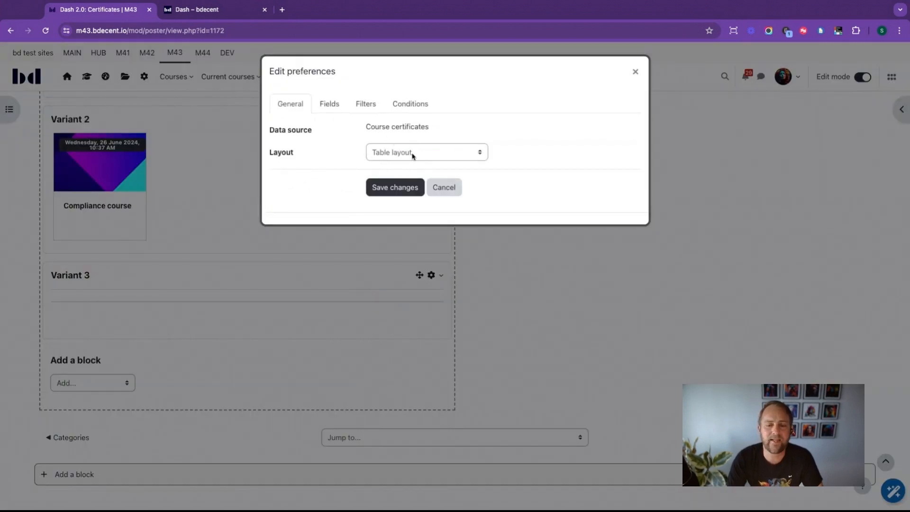
pyautogui.click(330, 103)
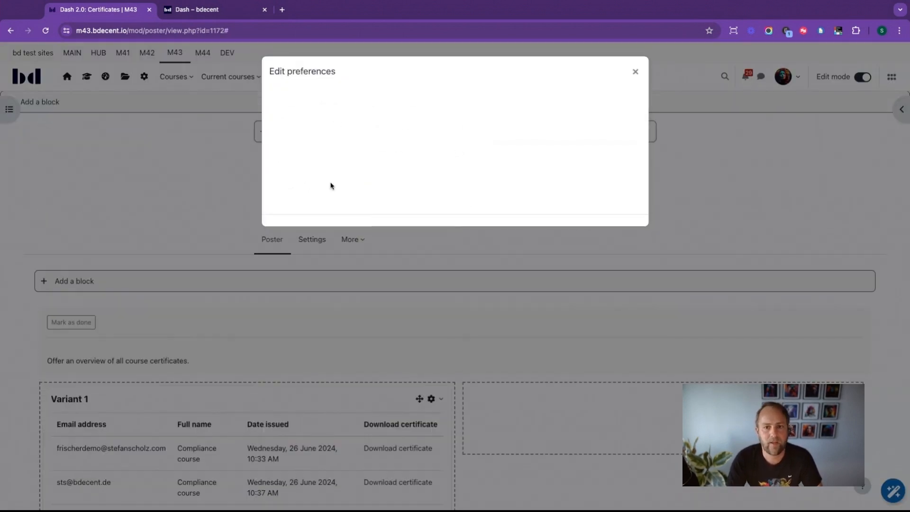
pyautogui.scroll(-1, 508, 213)
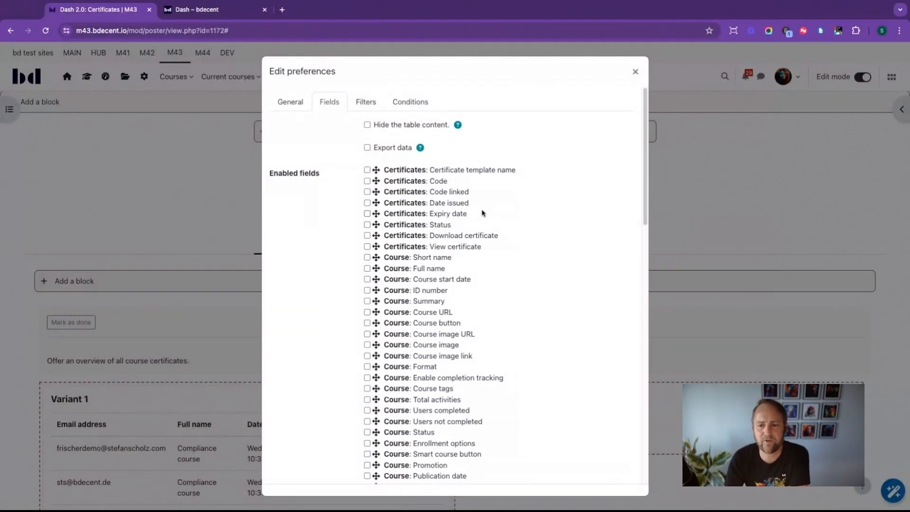
pyautogui.scroll(-3, 518, 225)
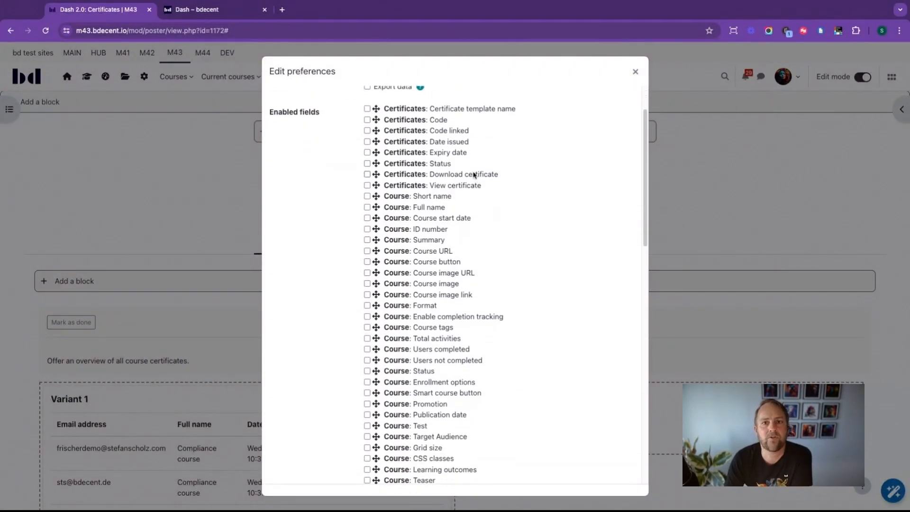
pyautogui.scroll(-3, 524, 199)
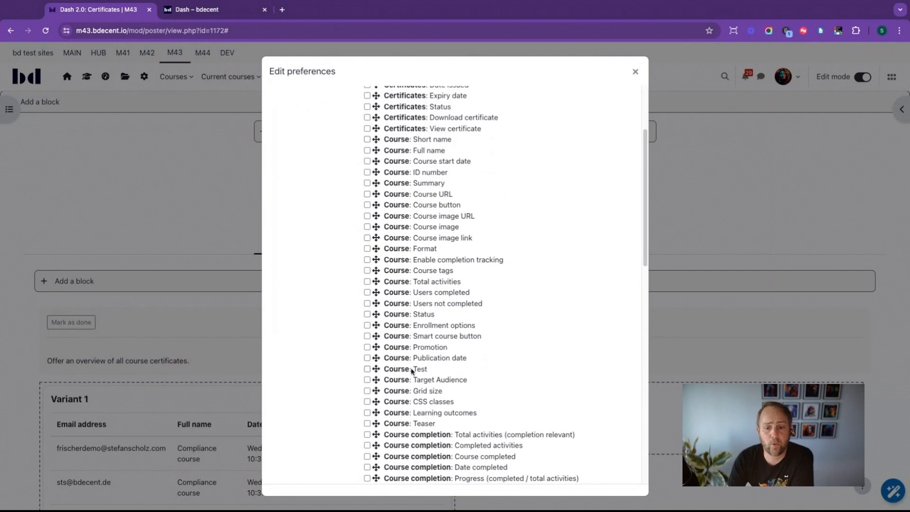
pyautogui.scroll(-7, 413, 373)
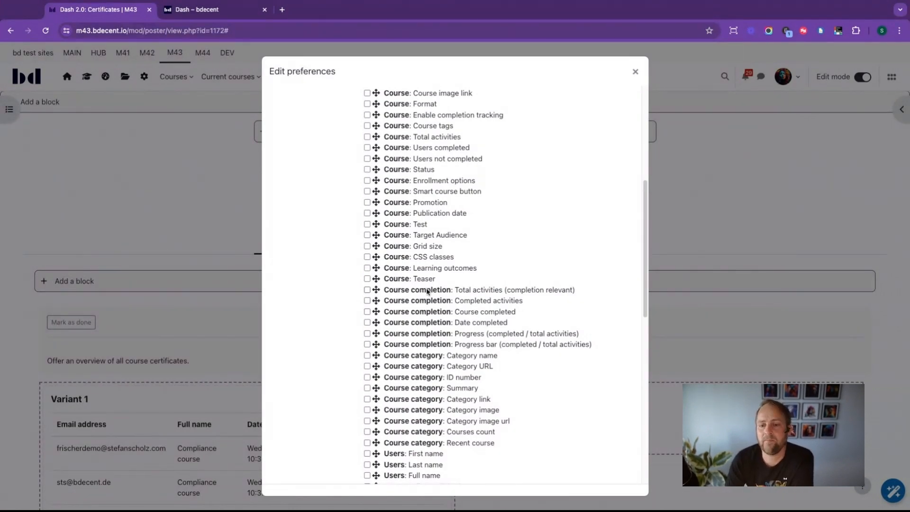
pyautogui.scroll(-4, 500, 345)
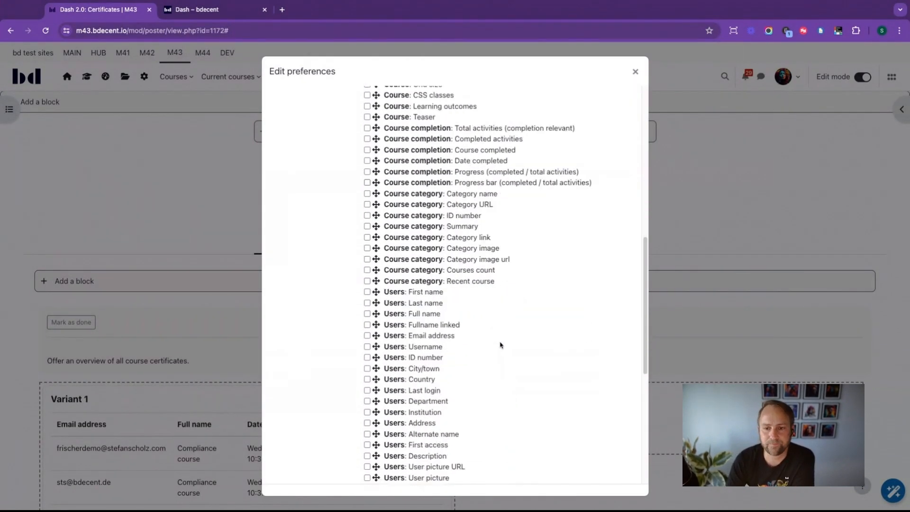
pyautogui.scroll(-4, 448, 258)
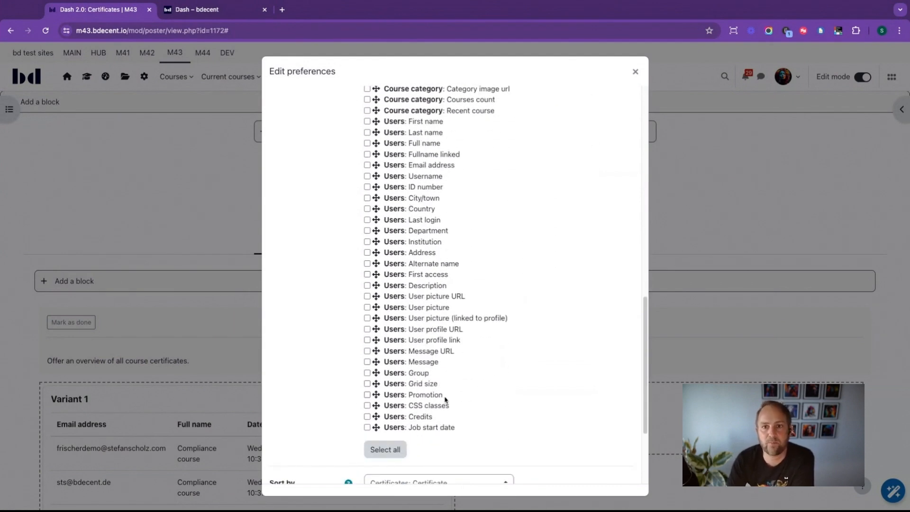
pyautogui.scroll(8, 441, 389)
pyautogui.scroll(4, 448, 396)
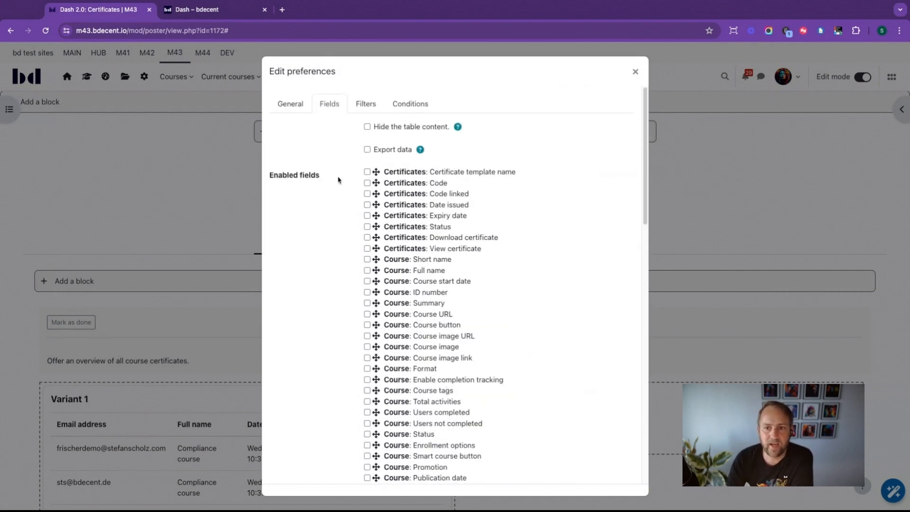
# Change the Variant 3 block's layout from table to the card-style grid layout and open its field settings
pyautogui.click(290, 103)
pyautogui.click(414, 158)
pyautogui.click(425, 190)
pyautogui.click(338, 102)
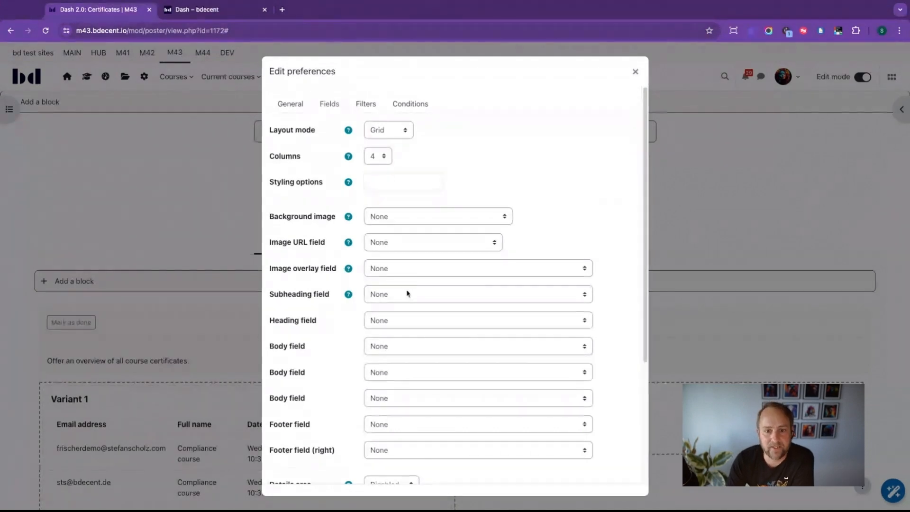
# Assign User picture (linked to profile) as image URL, certificate Date issued as image overlay, course Full name as subheading and user Fullname linked as heading
pyautogui.click(426, 243)
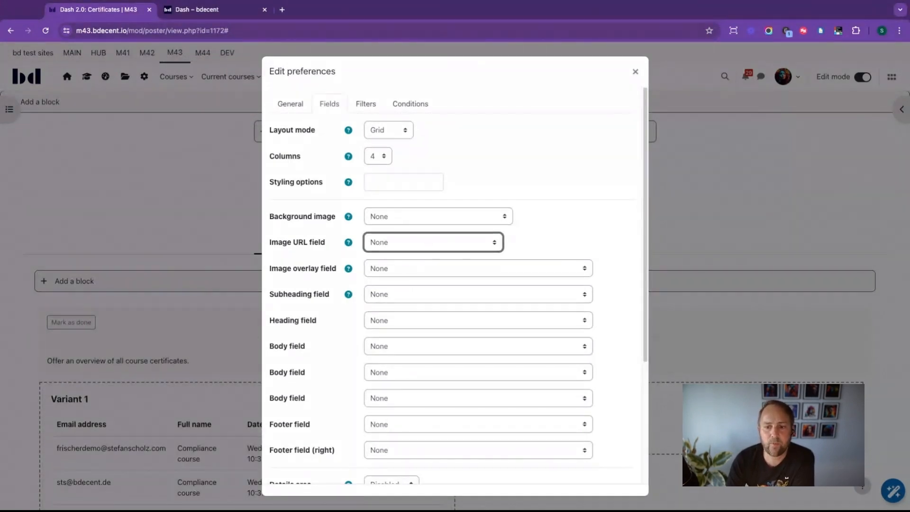
pyautogui.click(428, 272)
pyautogui.click(426, 271)
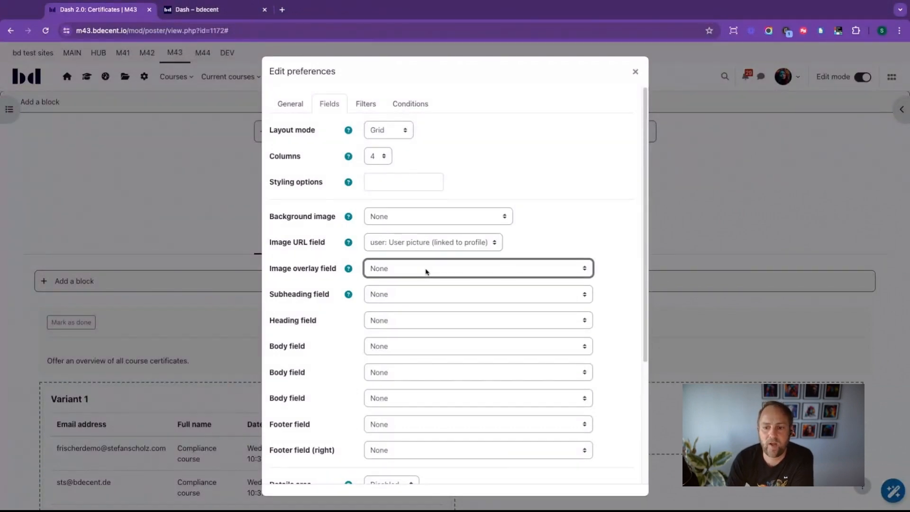
pyautogui.click(432, 327)
pyautogui.click(431, 295)
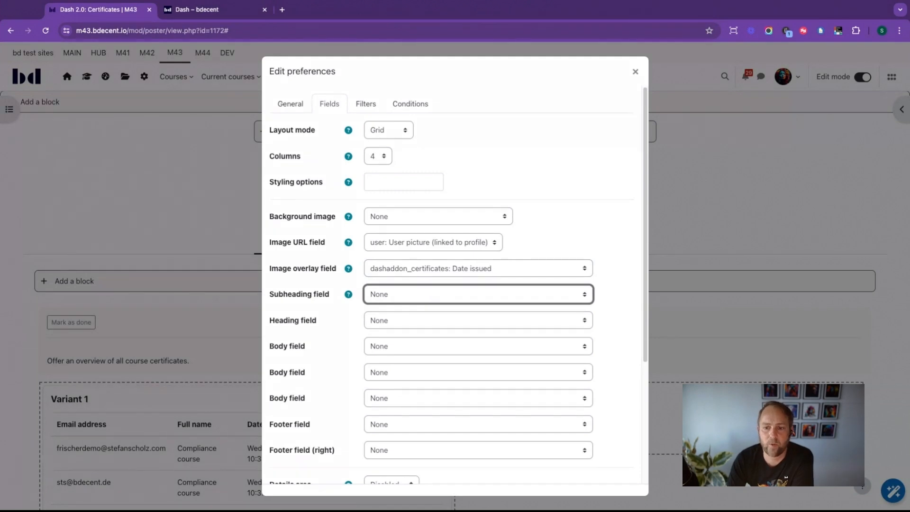
pyautogui.click(431, 429)
pyautogui.click(430, 321)
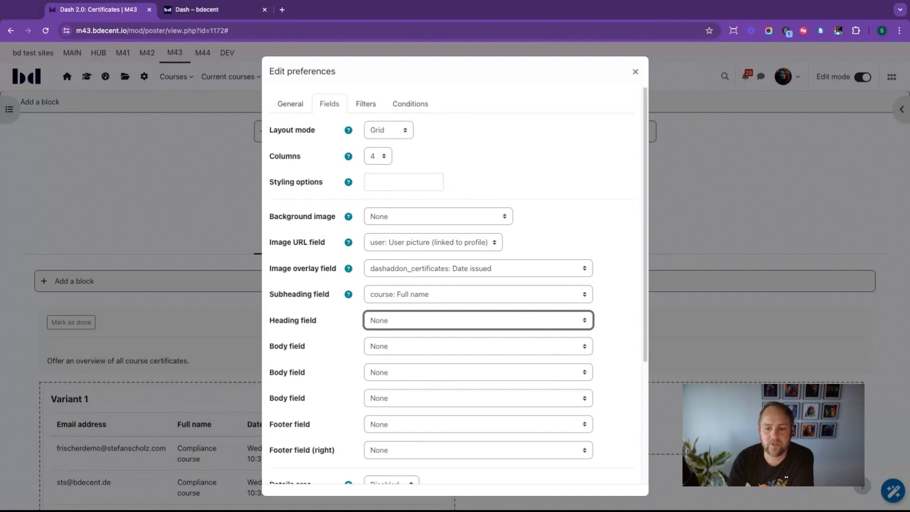
pyautogui.click(376, 336)
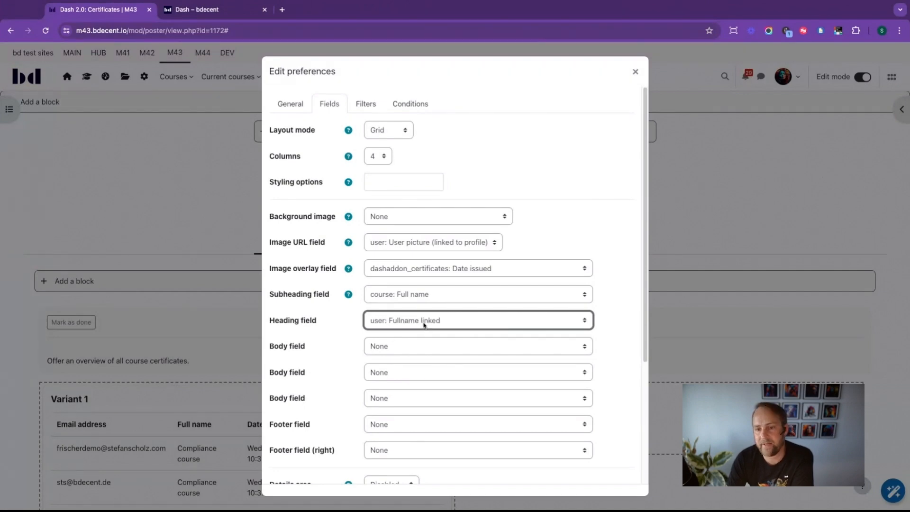
# Limit the Variant 3 data to Users I manage and save the block's preferences
pyautogui.click(411, 103)
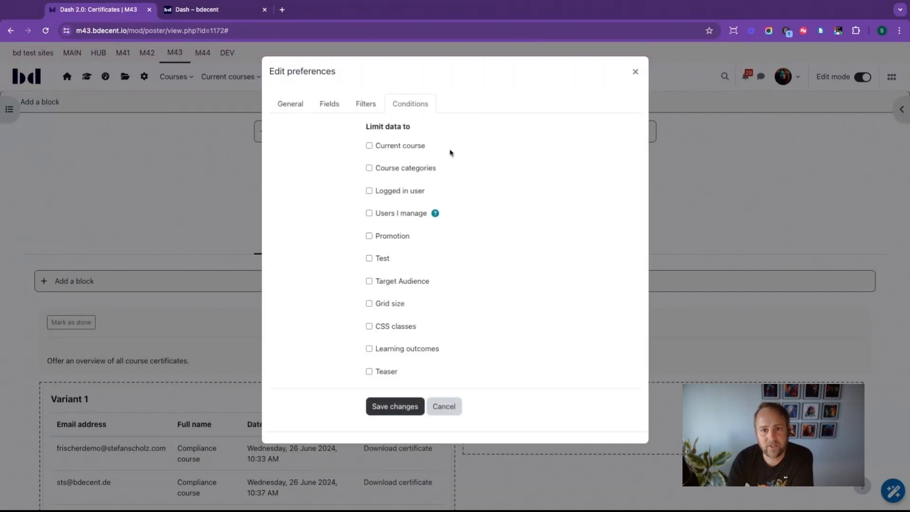
pyautogui.click(401, 212)
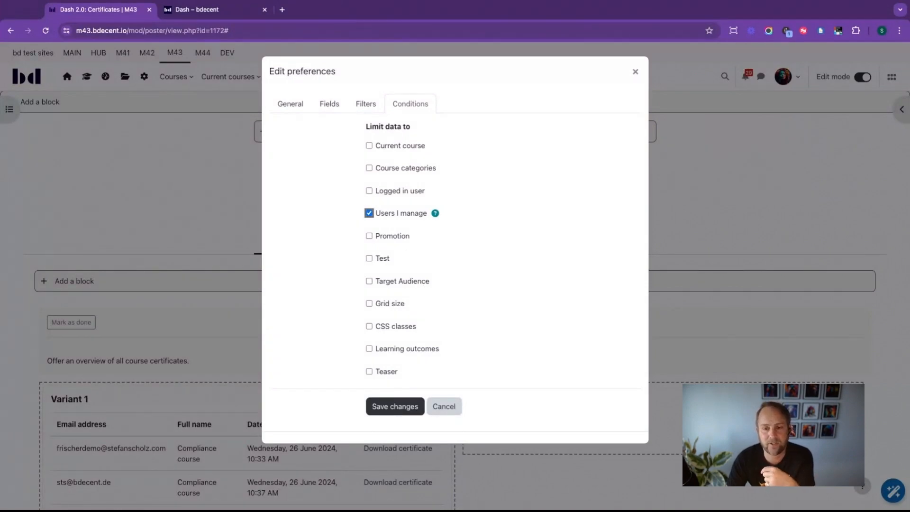
pyautogui.click(398, 406)
pyautogui.scroll(-10, 325, 280)
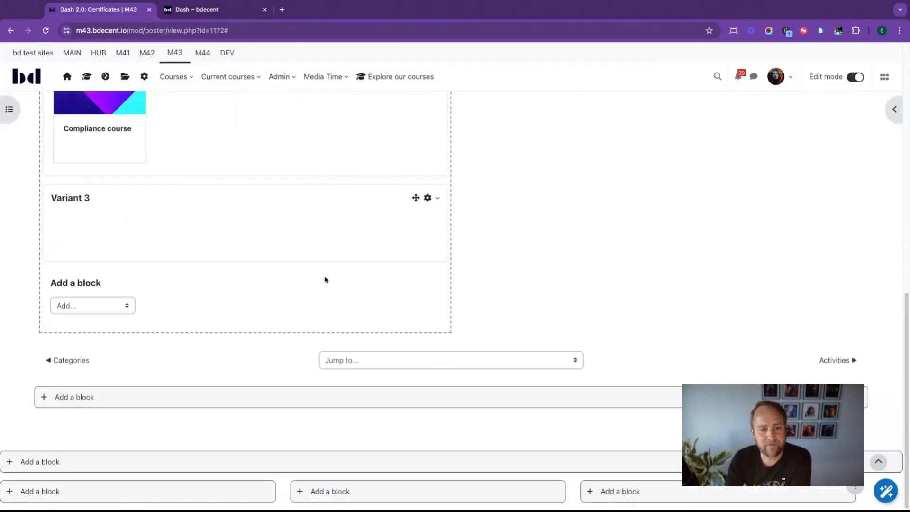
# Remove the Users I manage condition from the Variant 3 block and save its preferences
pyautogui.scroll(2, 317, 281)
pyautogui.moveTo(62, 285); pyautogui.dragTo(149, 291)
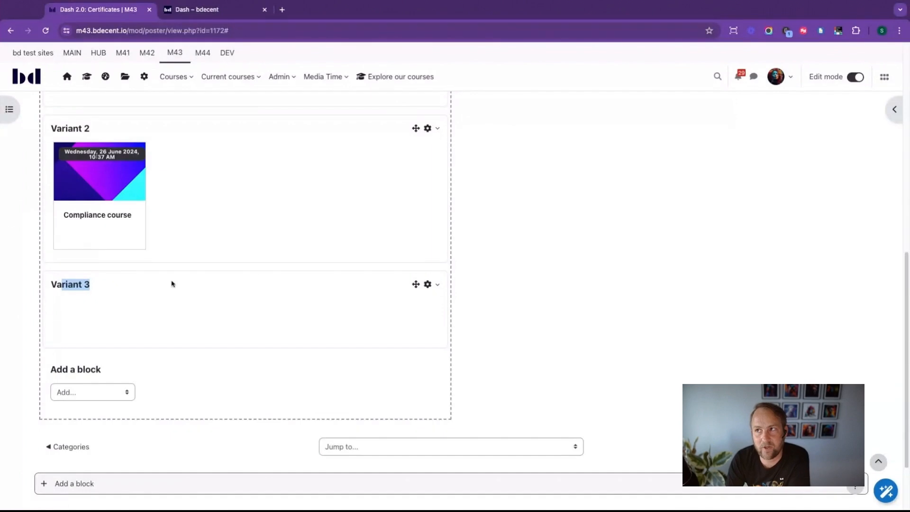
pyautogui.click(433, 286)
pyautogui.click(358, 316)
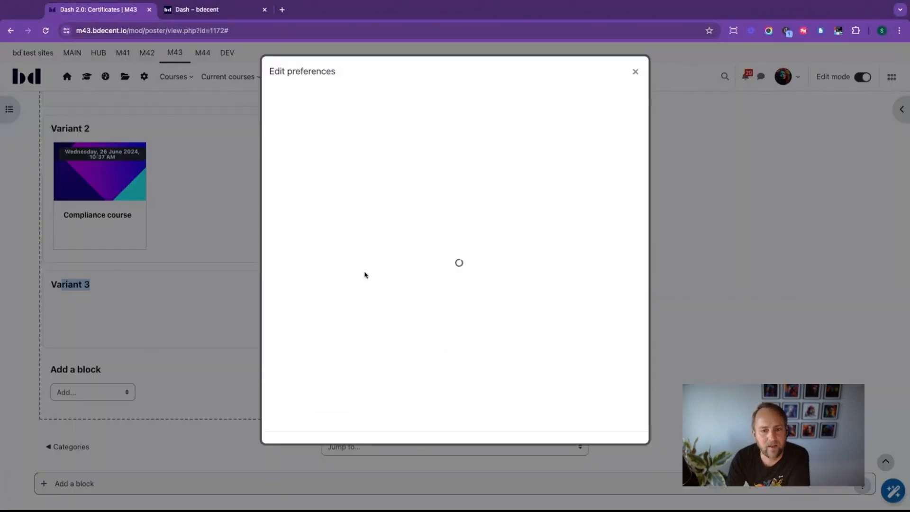
pyautogui.click(405, 213)
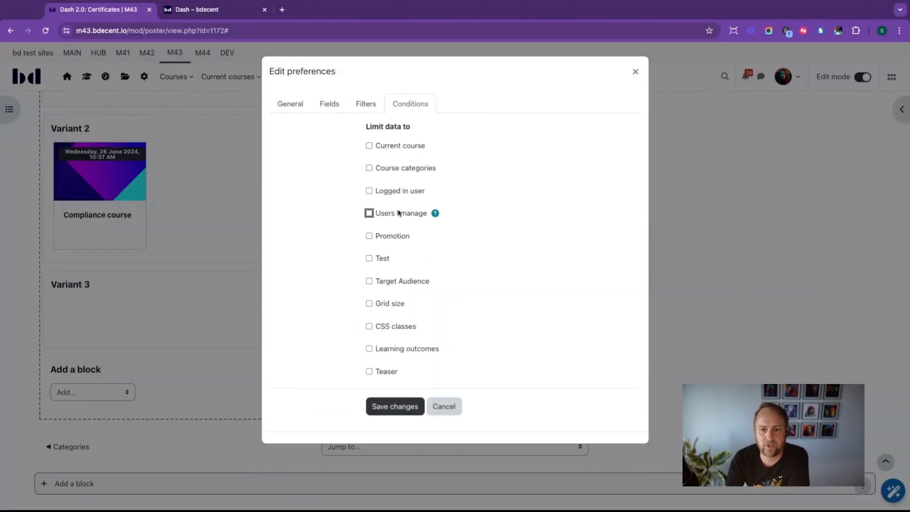
pyautogui.click(392, 407)
pyautogui.scroll(-3, 455, 266)
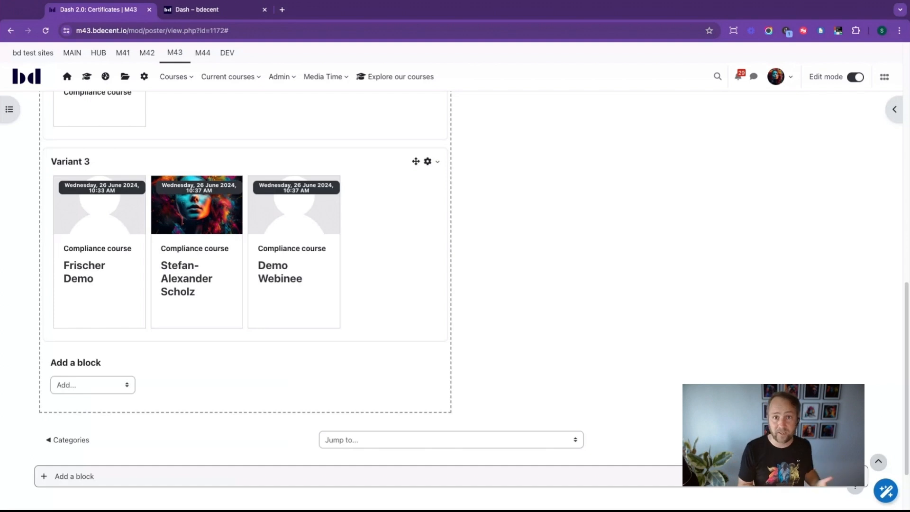
# Set Variant 3's three body fields to the certificate's Expiry date, Status and View certificate, and save the preferences
pyautogui.click(428, 161)
pyautogui.click(382, 193)
pyautogui.click(329, 103)
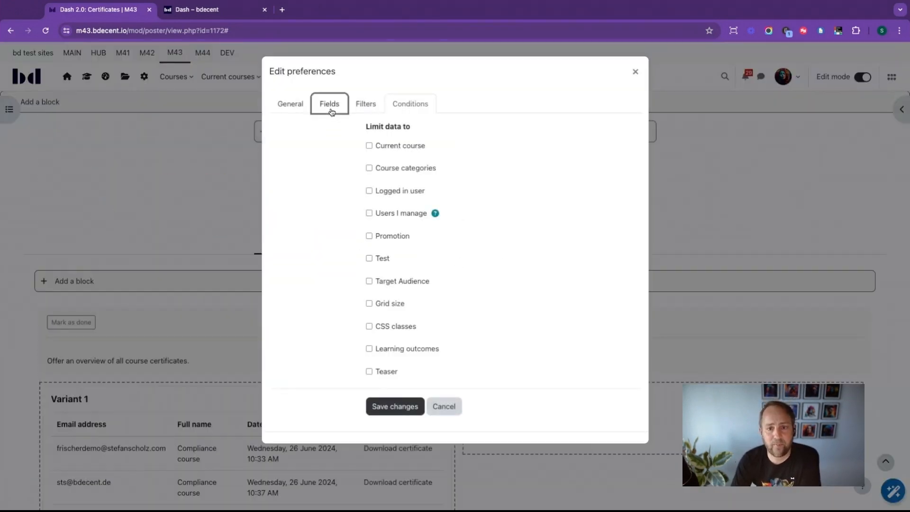
pyautogui.scroll(-4, 362, 311)
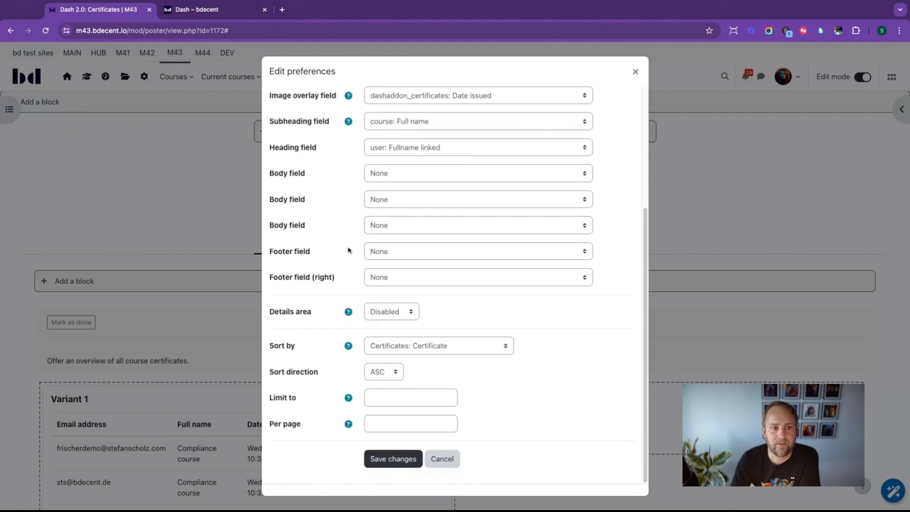
pyautogui.click(412, 173)
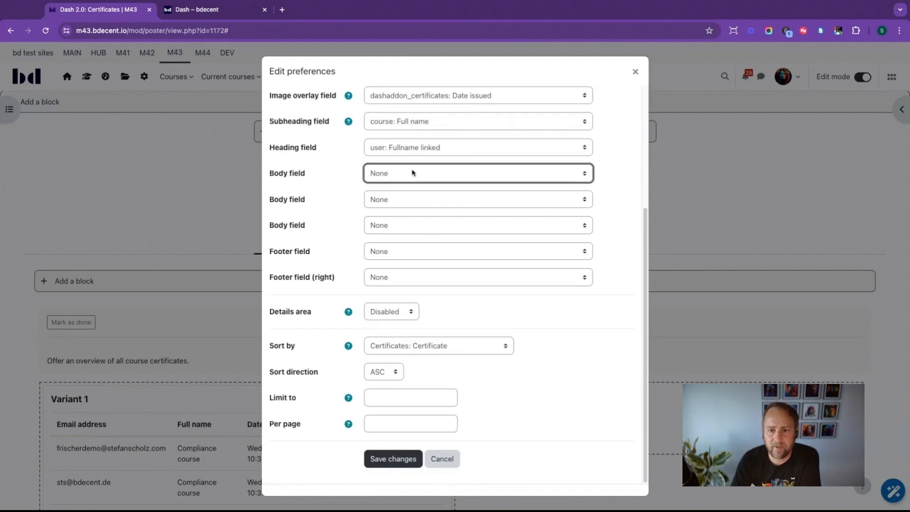
pyautogui.click(412, 208)
pyautogui.click(411, 199)
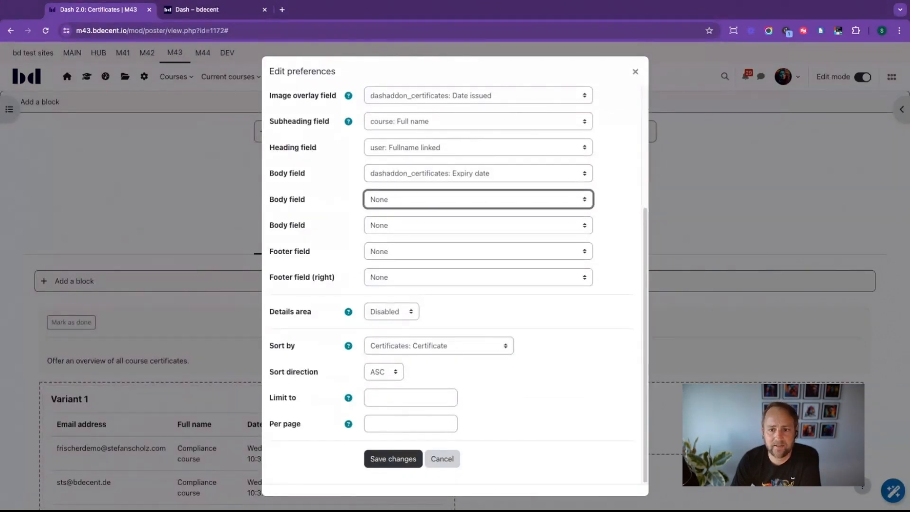
pyautogui.click(422, 258)
pyautogui.click(427, 229)
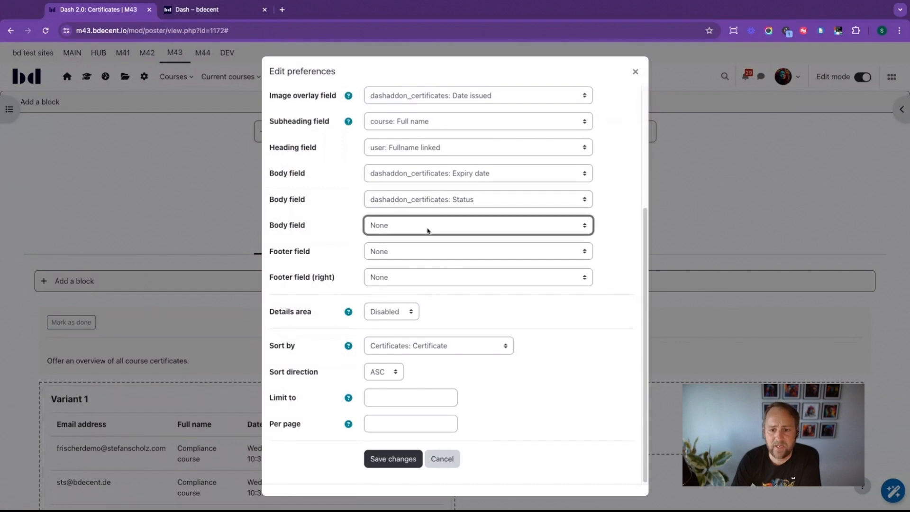
pyautogui.click(427, 230)
pyautogui.click(393, 459)
pyautogui.scroll(-15, 317, 333)
pyautogui.scroll(2, 160, 244)
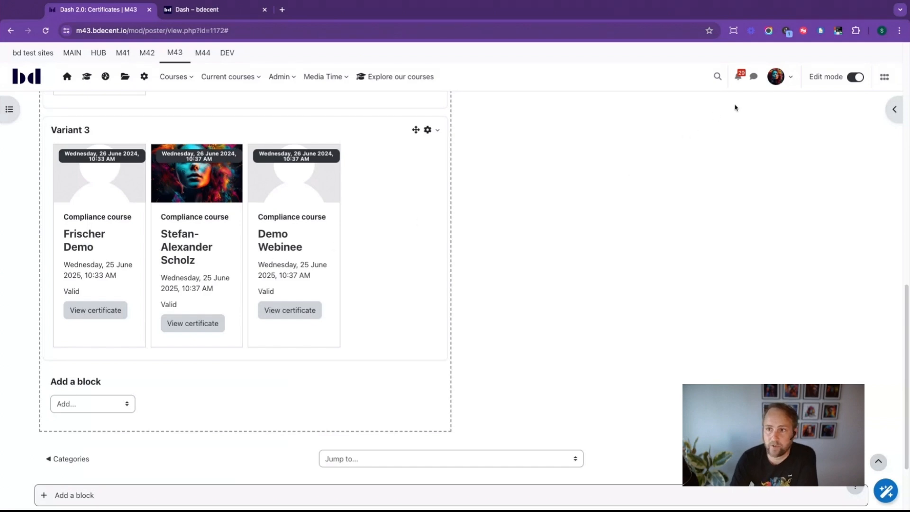
# Turn off edit mode and review the finished Variant 3 block on the Certificates page
pyautogui.click(855, 77)
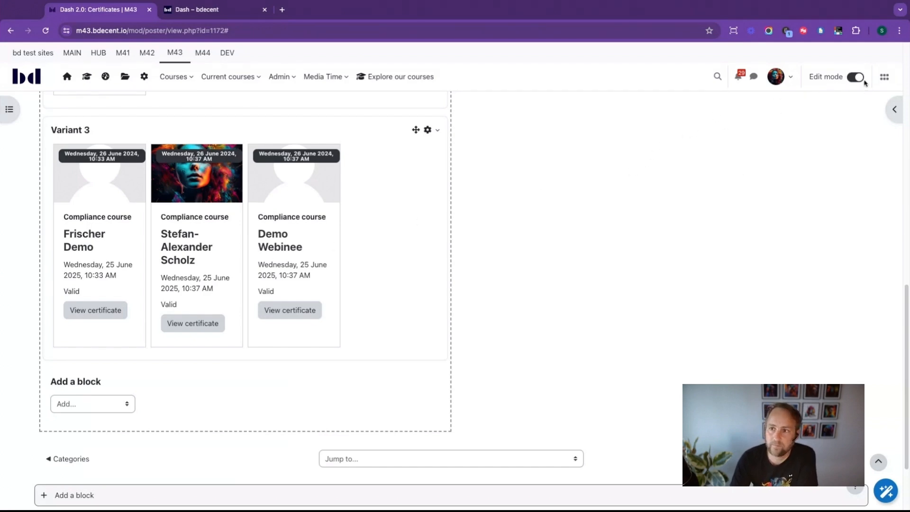
pyautogui.scroll(-8, 317, 246)
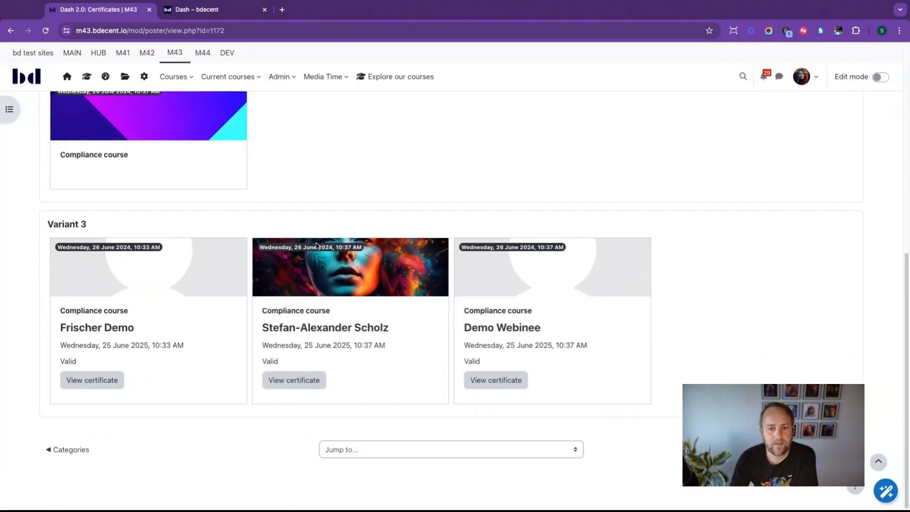
pyautogui.scroll(10, 295, 282)
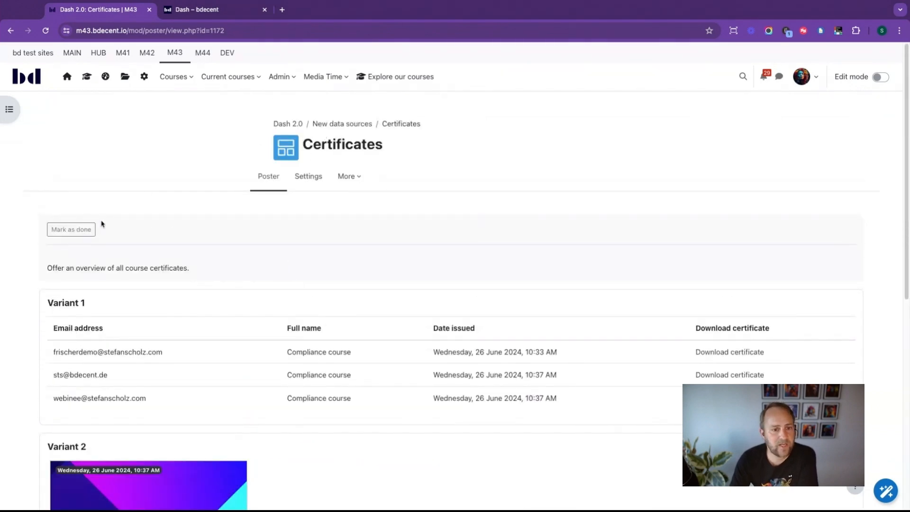
# Mark the Certificates activity as done and open the Activities page under New data sources
pyautogui.click(9, 109)
pyautogui.click(192, 230)
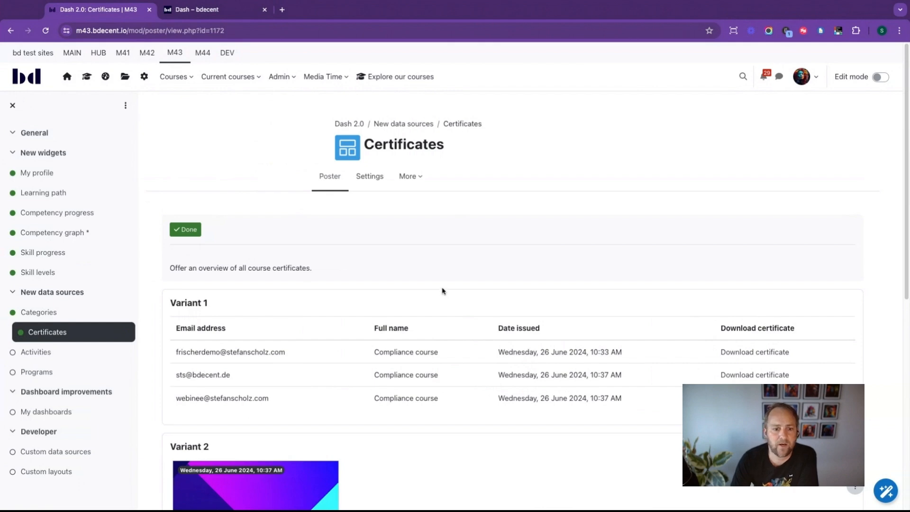
pyautogui.click(36, 352)
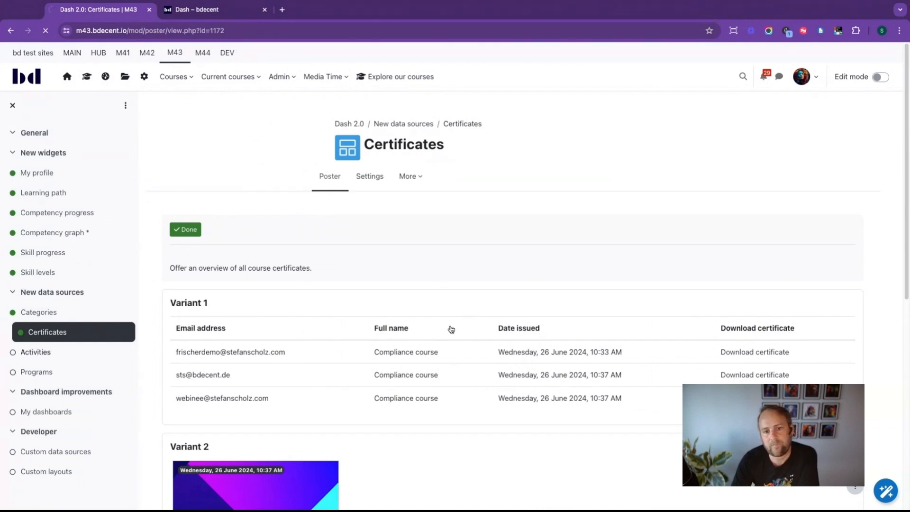